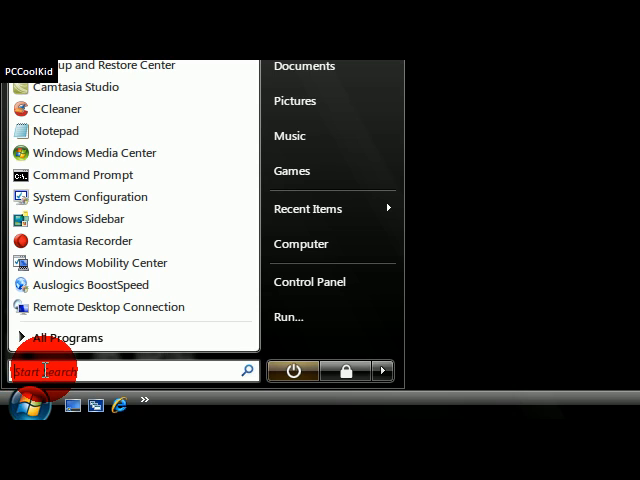
Search the Start menu for cmd and launch it with Run as administrator
{"action": "left_click", "coordinate": [41, 373]}
{"action": "type", "text": "run"}
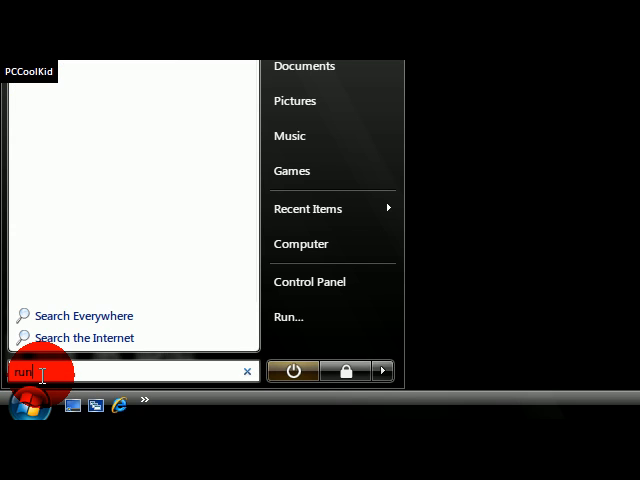
{"action": "key", "text": "BackSpace"}
{"action": "key", "text": "BackSpace"}
{"action": "key", "text": "BackSpace"}
{"action": "type", "text": "cmd"}
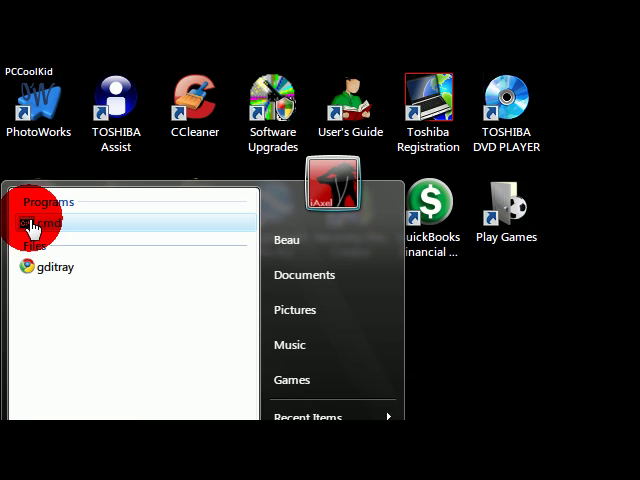
{"action": "right_click", "coordinate": [31, 224]}
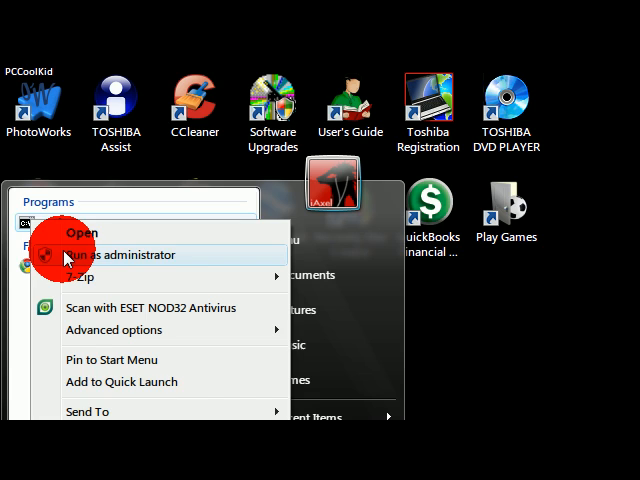
{"action": "left_click", "coordinate": [68, 258]}
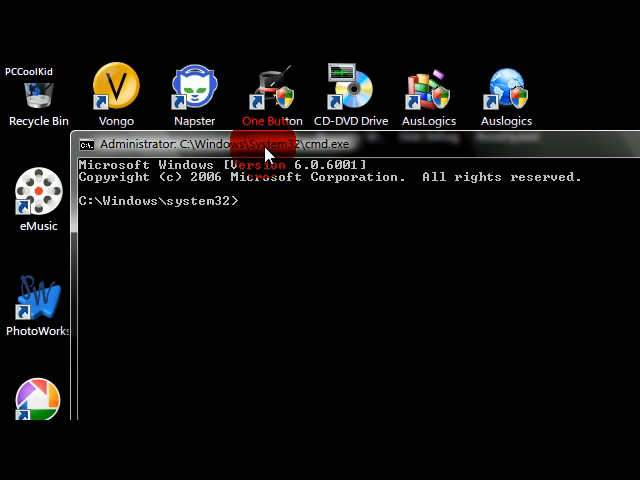
Run 'net user administrator /active:yes' to enable the built-in Administrator account
{"action": "left_click_drag", "start_coordinate": [268, 150], "coordinate": [380, 118]}
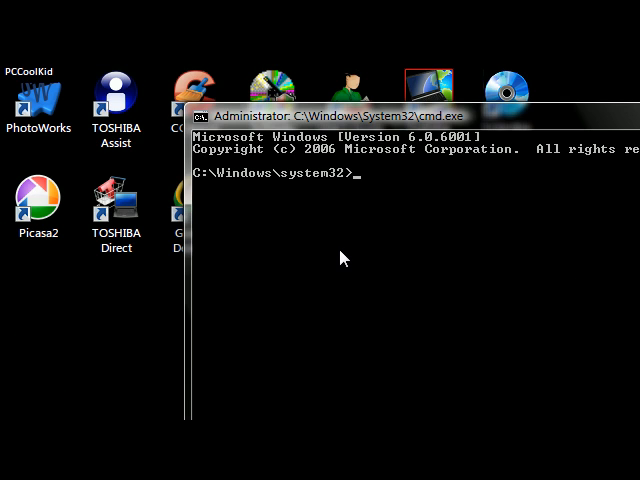
{"action": "type", "text": "net"}
{"action": "type", "text": " user adm"}
{"action": "type", "text": "inistrato"}
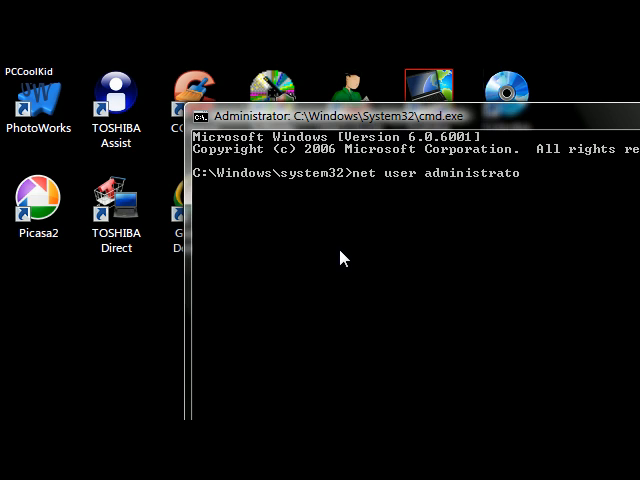
{"action": "type", "text": "r"}
{"action": "type", "text": " /"}
{"action": "type", "text": "active"}
{"action": "type", "text": ":yes"}
{"action": "key", "text": "Return"}
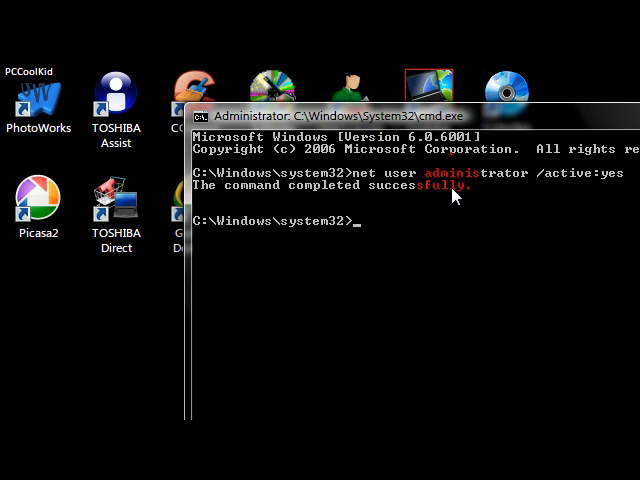